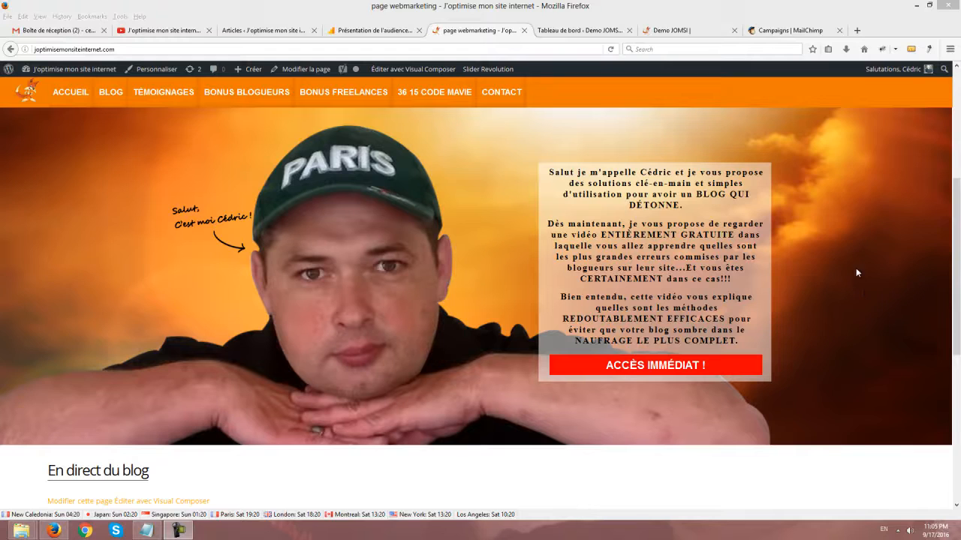
# Switch to MailChimp and open the subscriber list named Test.
pyautogui.click(676, 31)
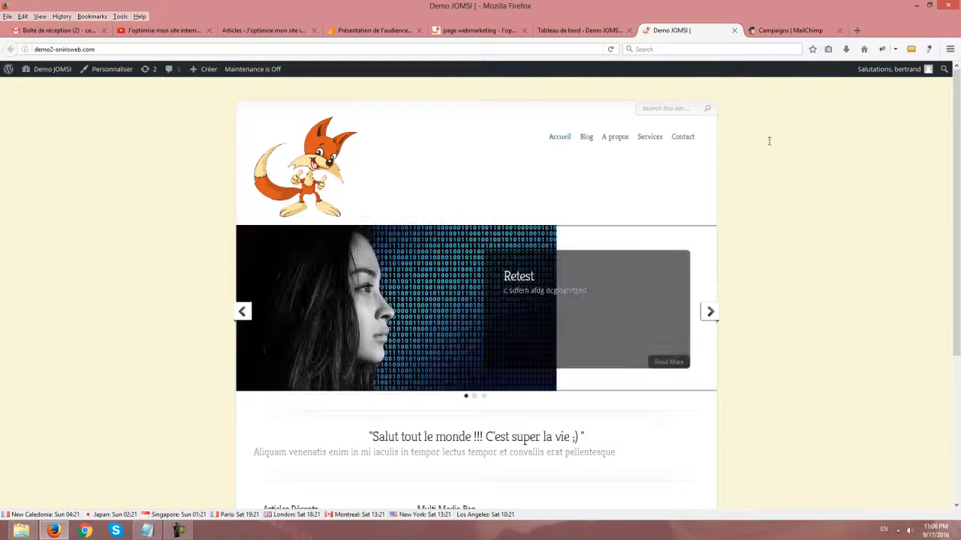
pyautogui.click(759, 33)
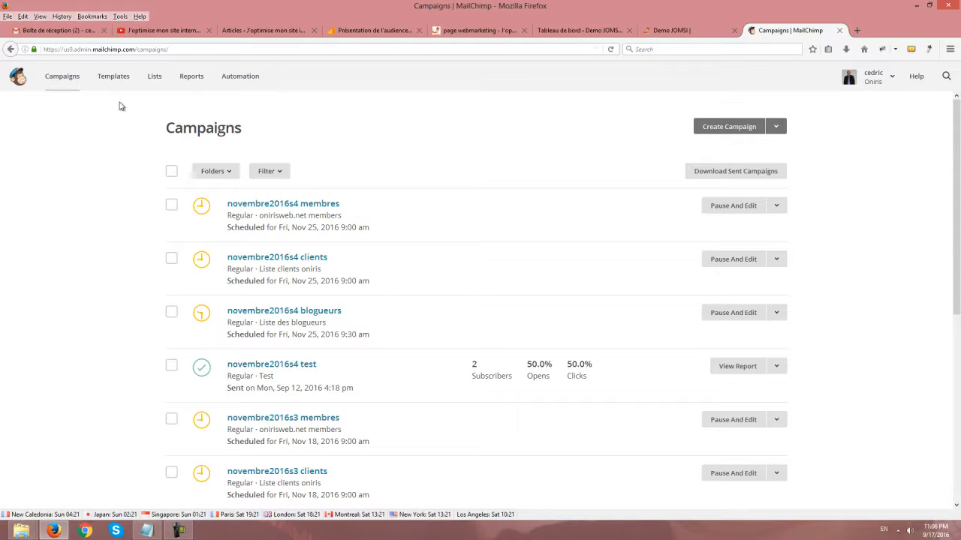
pyautogui.click(154, 78)
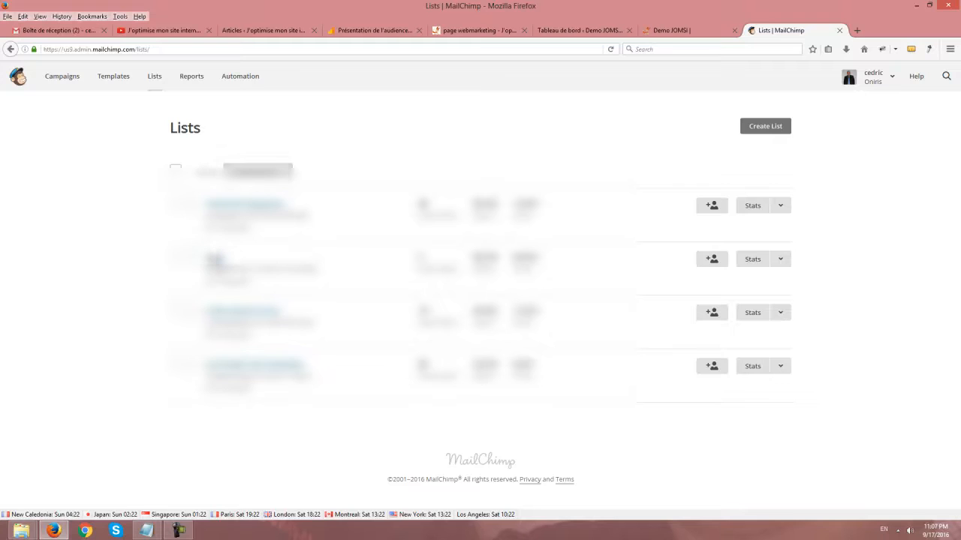
pyautogui.click(215, 258)
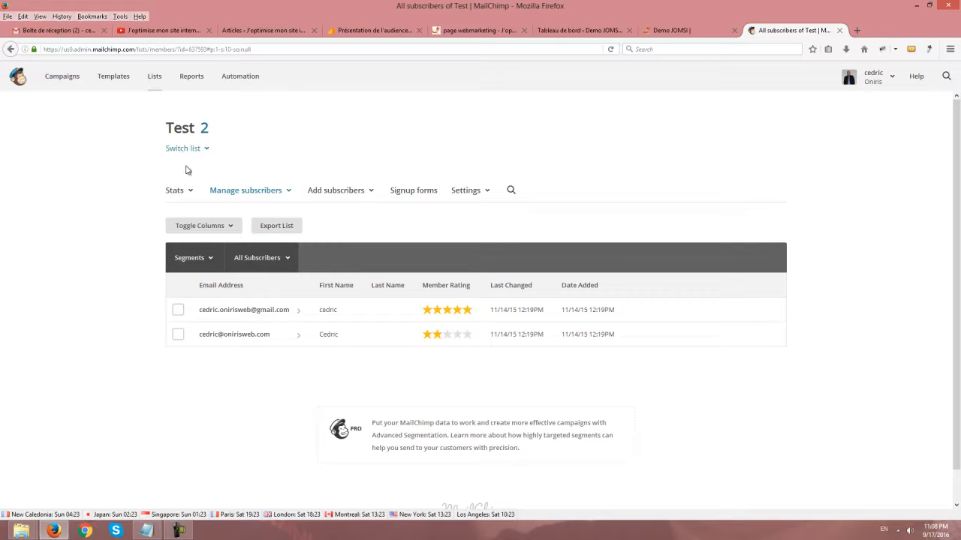
# Open the embedded forms generator from the Test list's signup forms.
pyautogui.click(425, 194)
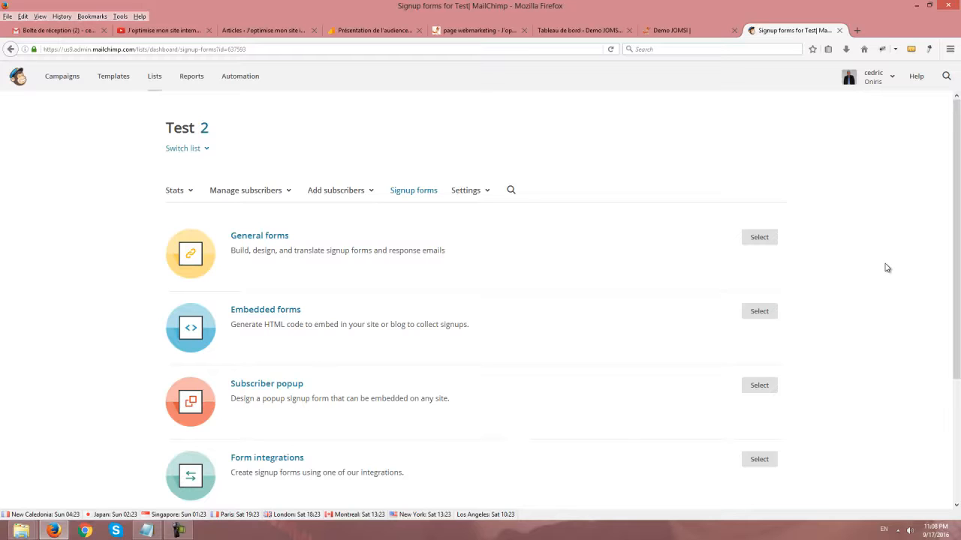
pyautogui.scroll(-2, 313, 217)
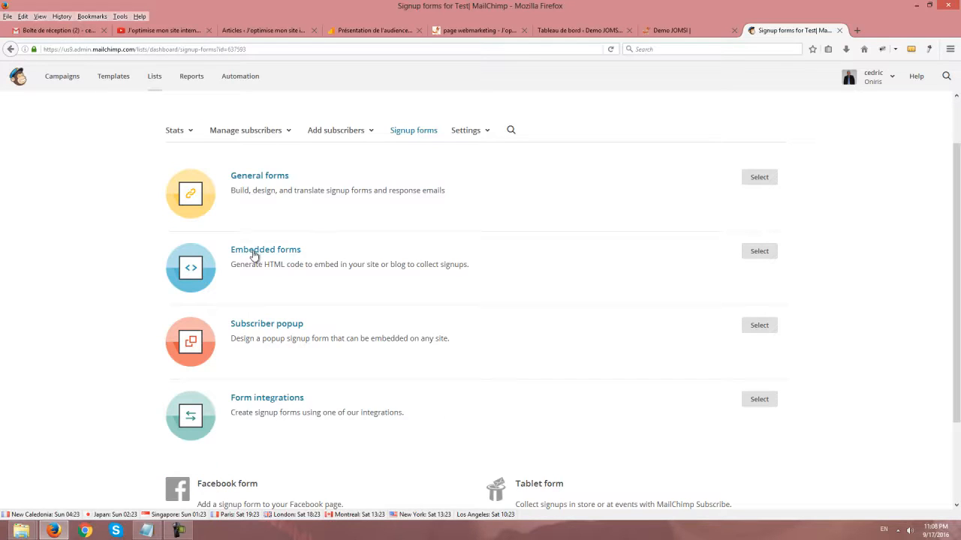
pyautogui.click(760, 254)
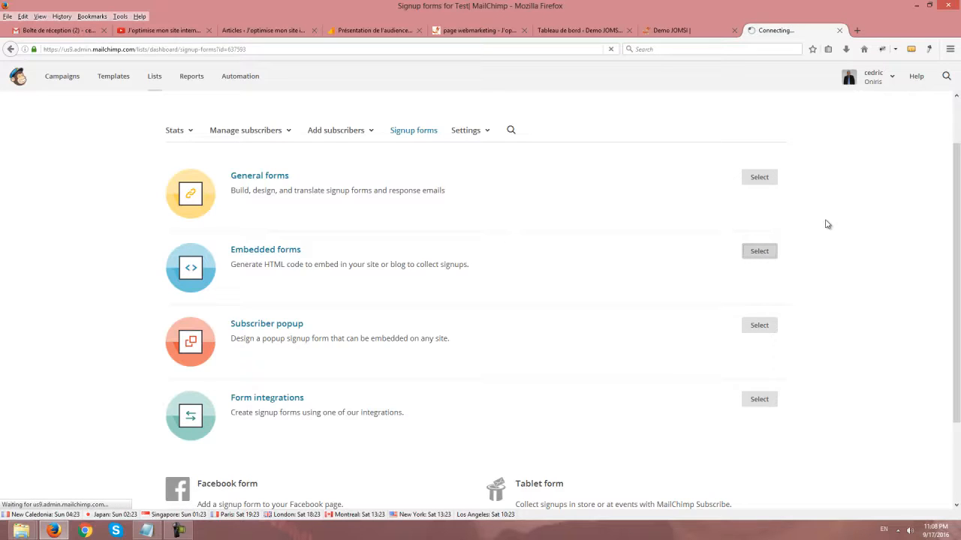
# Examine the Classic signup form preview and the Super Slim, Horizontal, Naked and Advanced form variants.
pyautogui.scroll(-3, 875, 304)
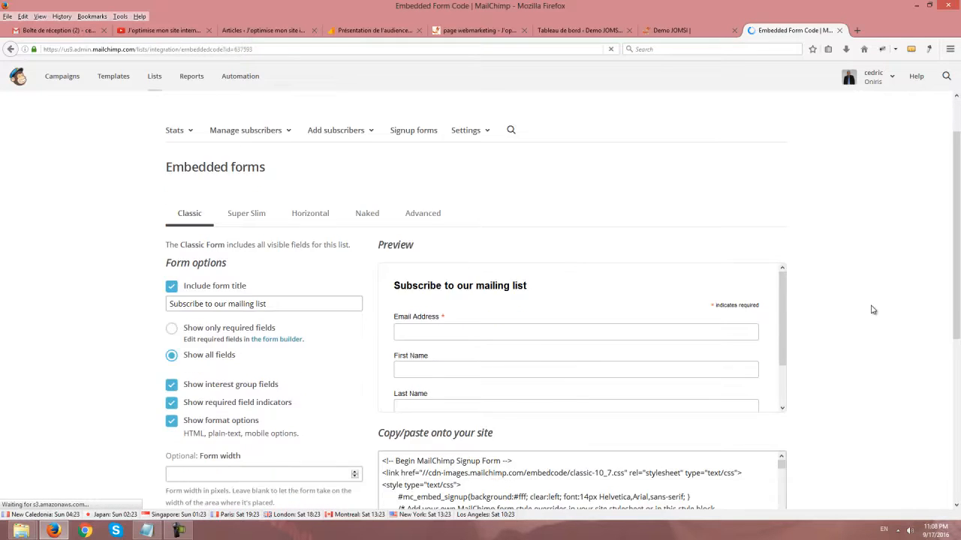
pyautogui.click(428, 321)
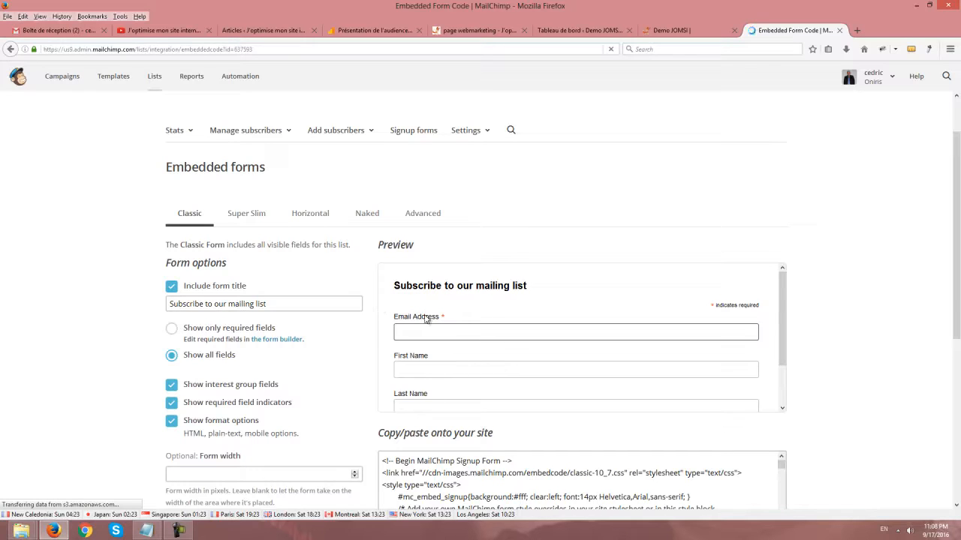
pyautogui.scroll(-3, 355, 363)
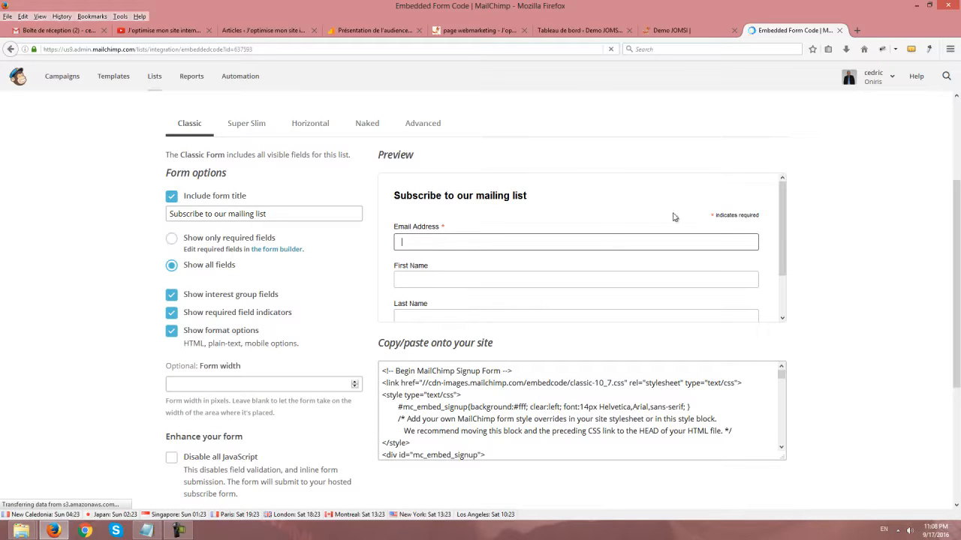
pyautogui.moveTo(782, 234); pyautogui.dragTo(790, 332)
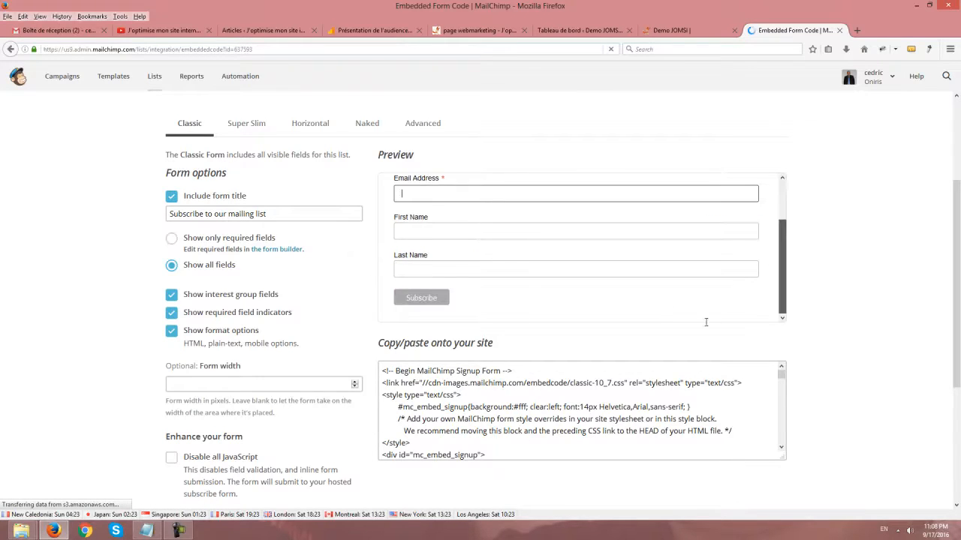
pyautogui.click(246, 121)
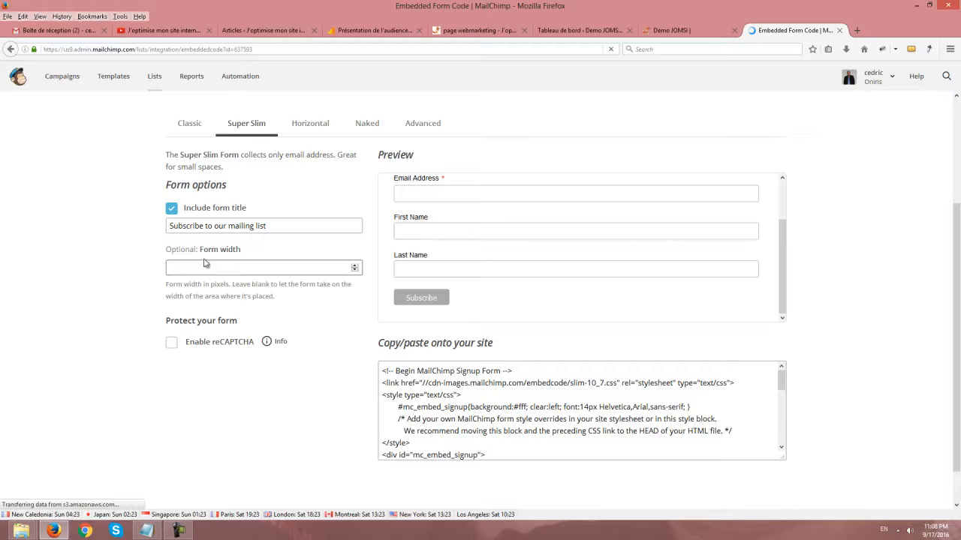
pyautogui.click(311, 126)
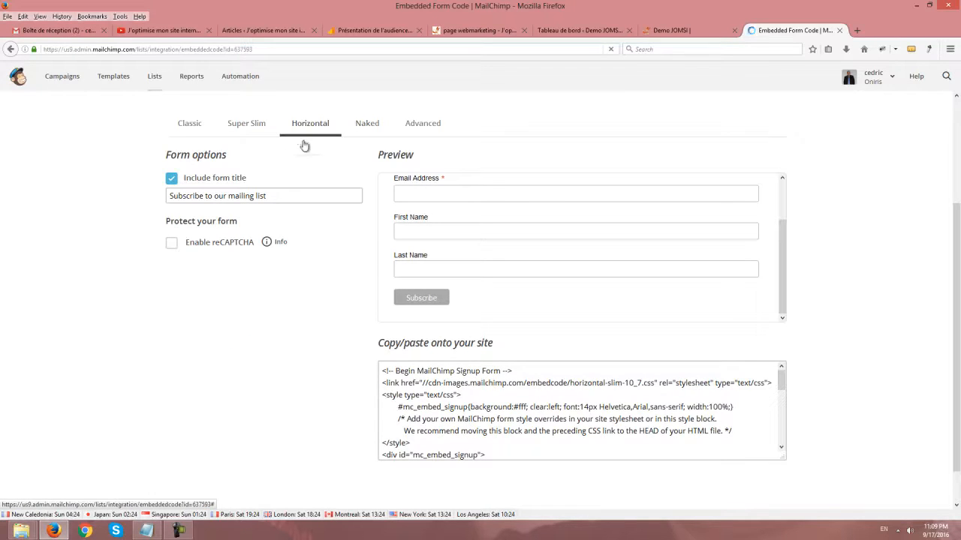
pyautogui.click(367, 124)
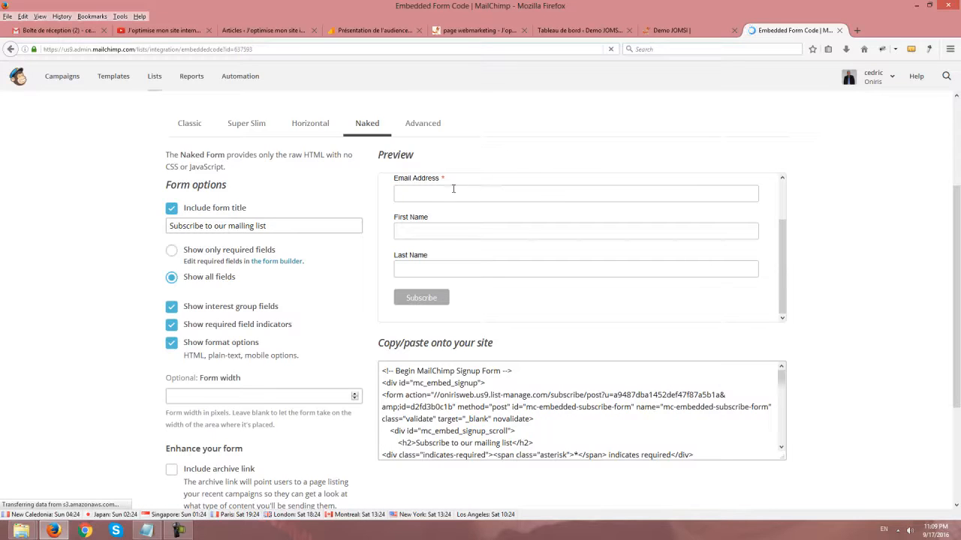
pyautogui.click(412, 125)
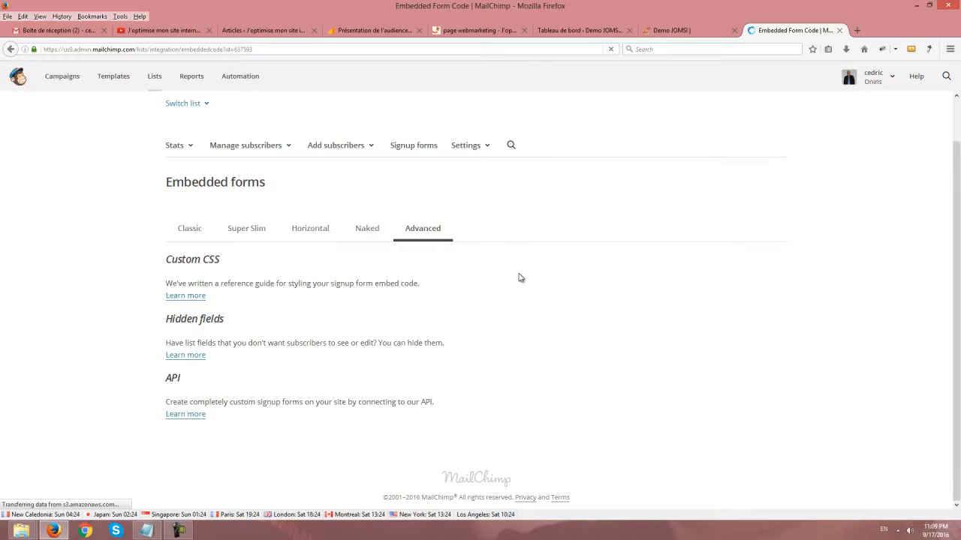
# Choose the Classic form variant and copy its complete embed code.
pyautogui.click(187, 232)
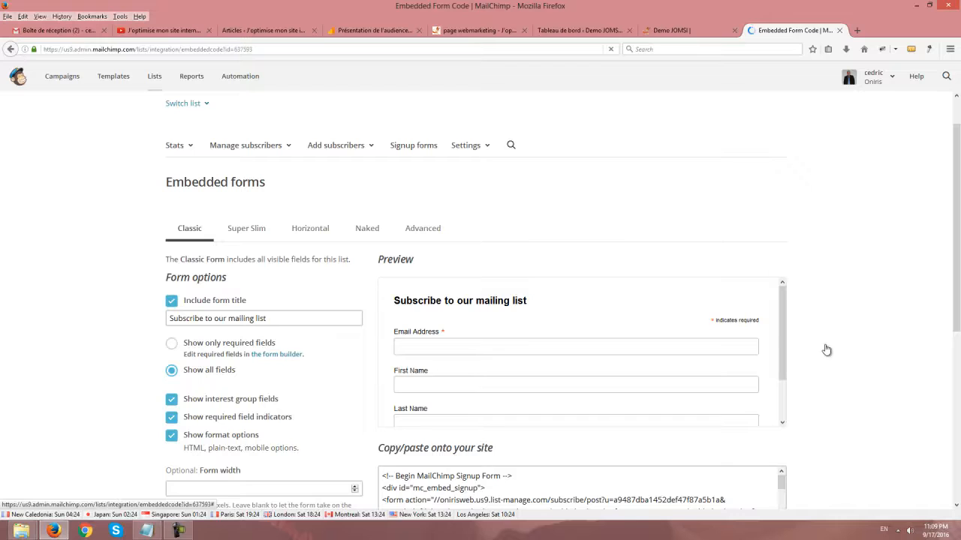
pyautogui.scroll(-4, 638, 347)
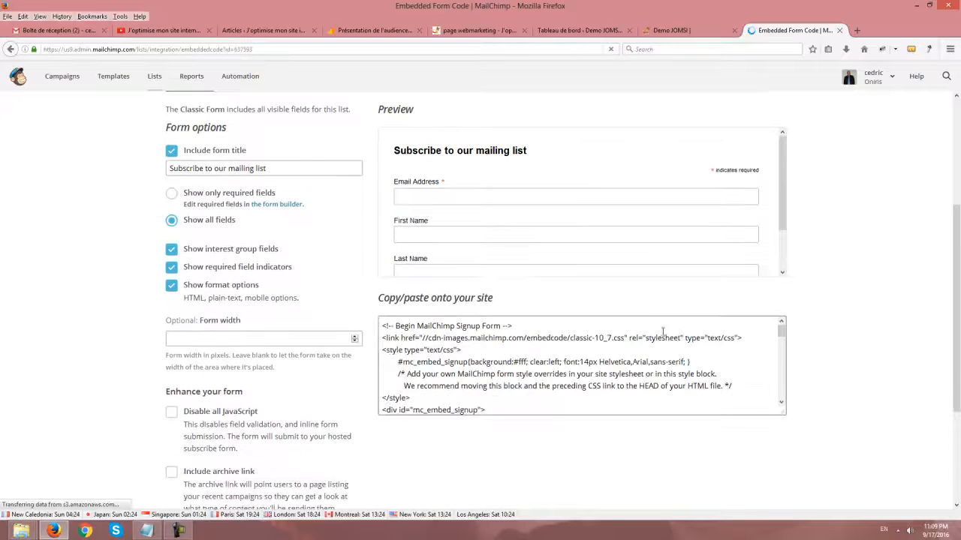
pyautogui.scroll(-3, 318, 377)
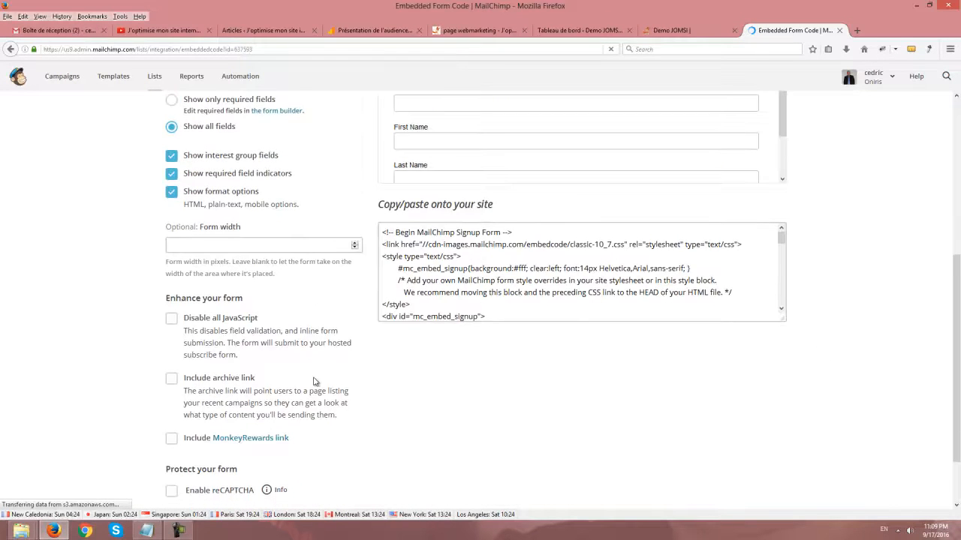
pyautogui.scroll(-2, 322, 373)
pyautogui.scroll(6, 327, 370)
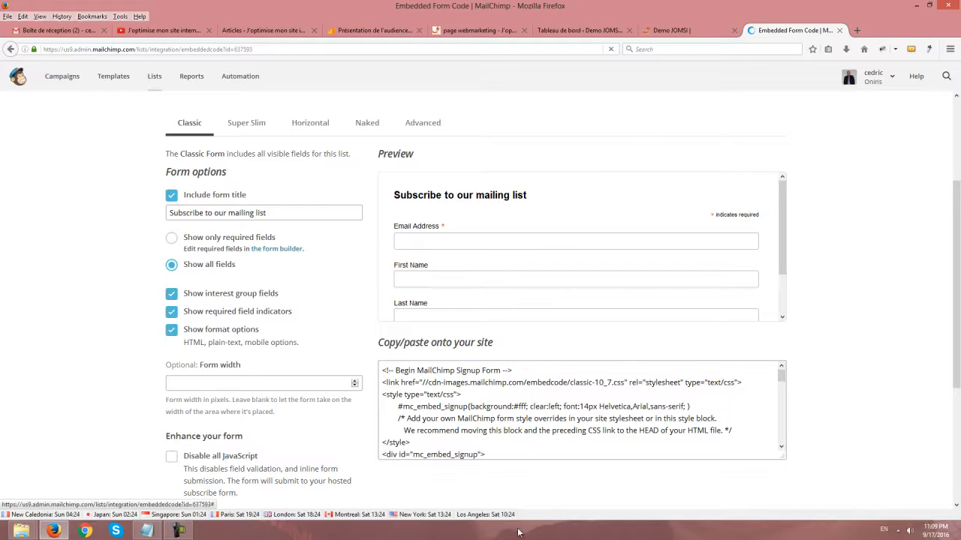
pyautogui.click(394, 368)
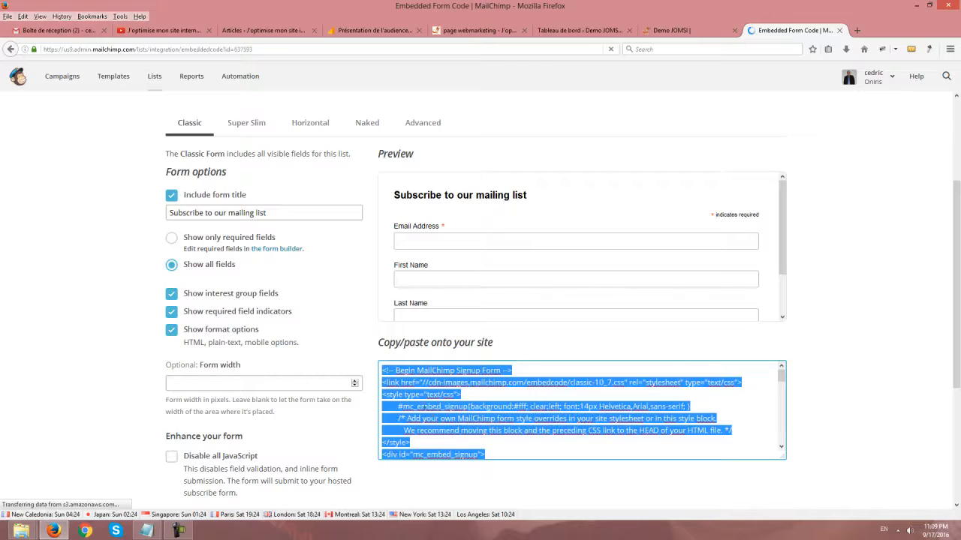
pyautogui.scroll(-15, 515, 431)
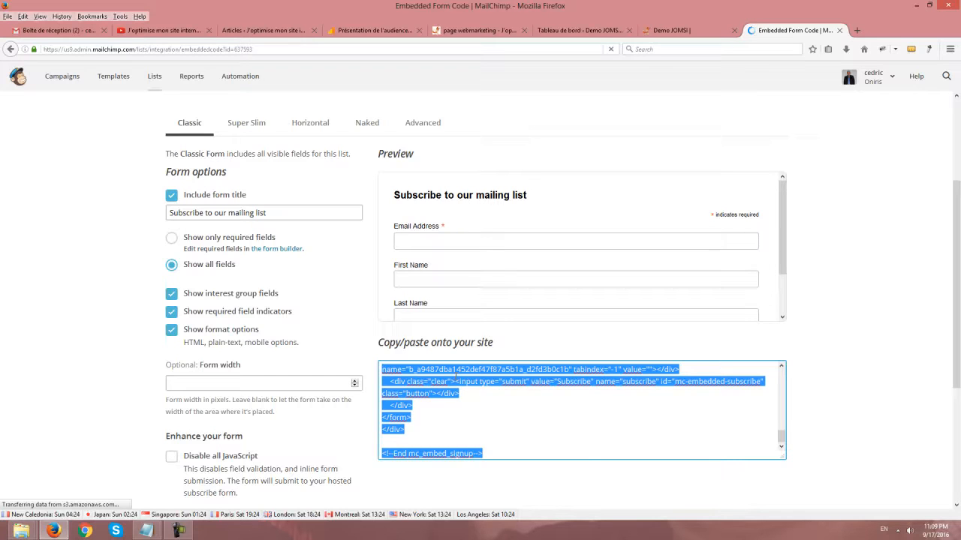
pyautogui.rightClick(456, 378)
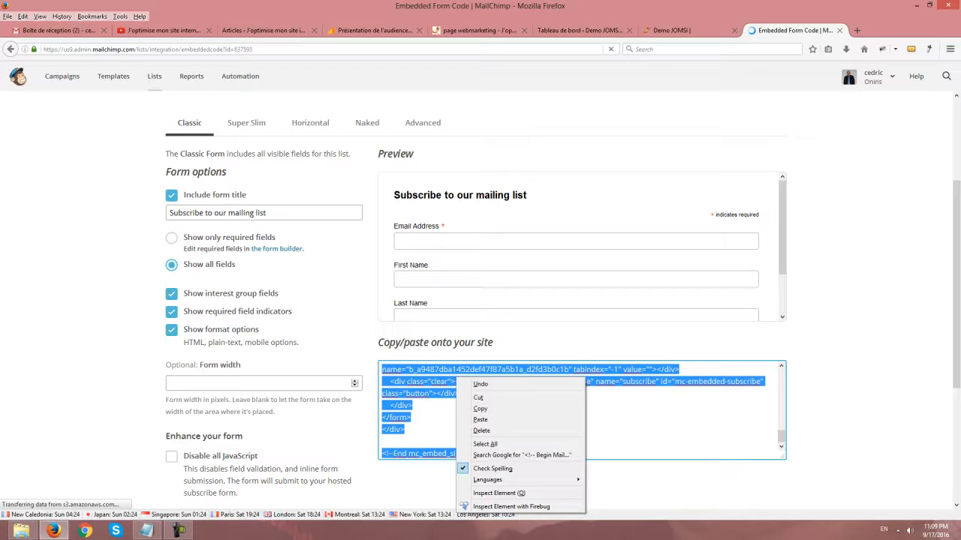
pyautogui.click(495, 409)
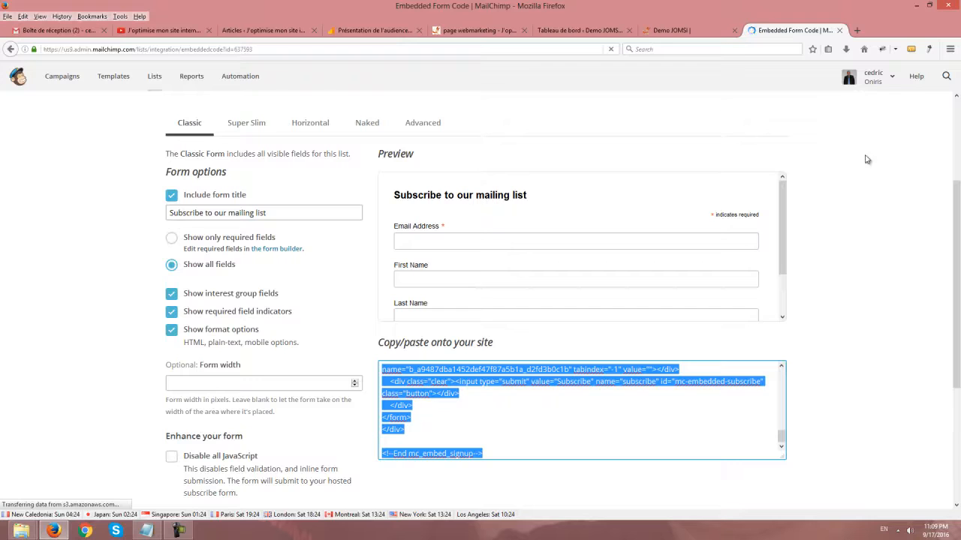
# Switch to the Demo JOMSI WordPress dashboard and open the posts section of the Header and Footer plugin settings.
pyautogui.click(567, 28)
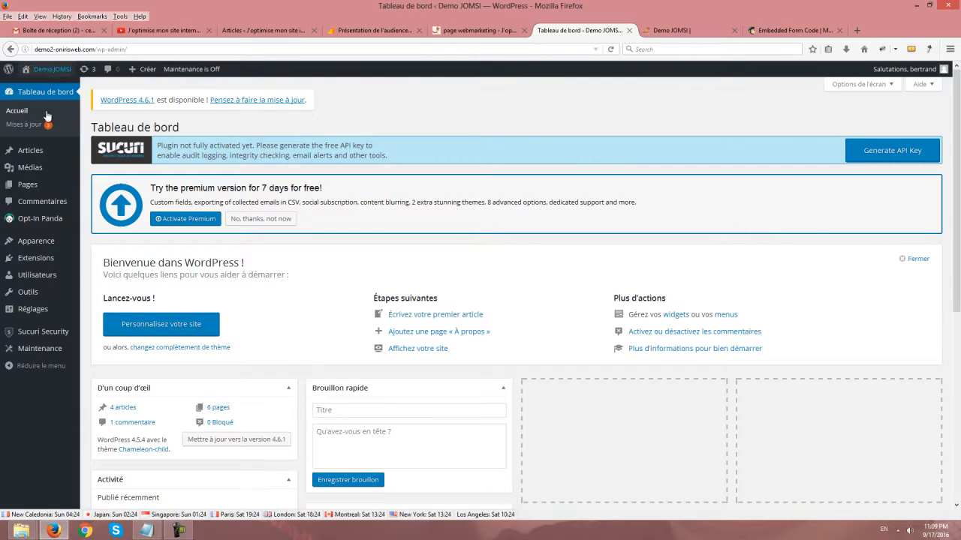
pyautogui.moveTo(45, 261)
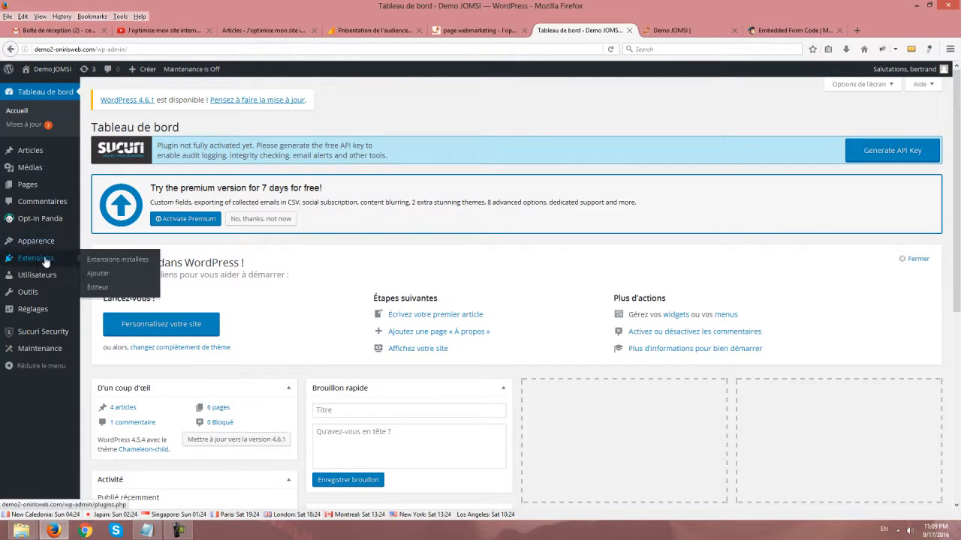
pyautogui.click(89, 259)
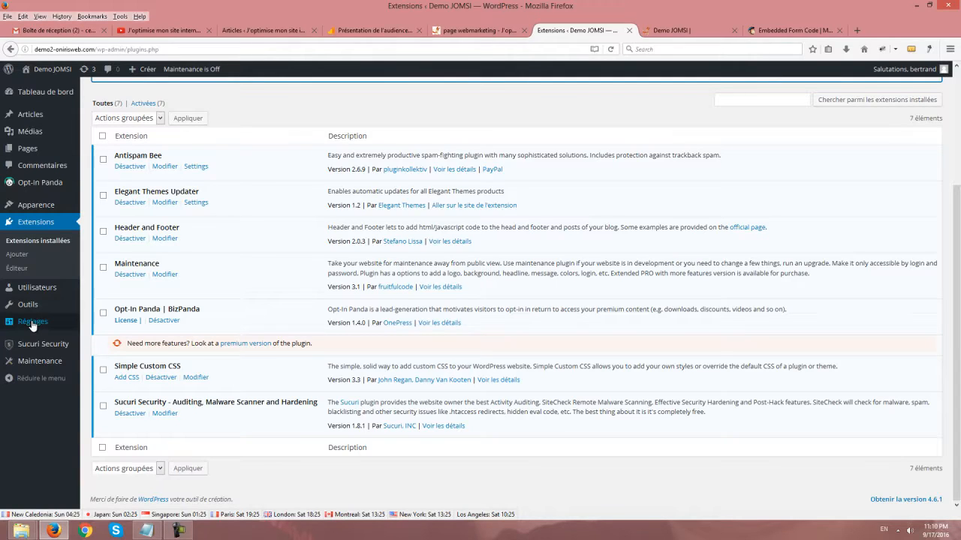
pyautogui.moveTo(32, 325)
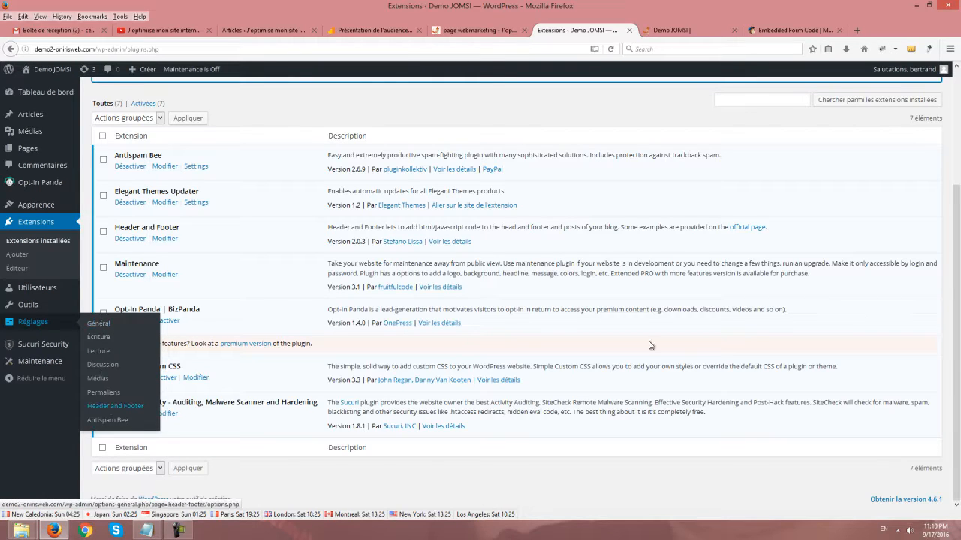
pyautogui.click(111, 406)
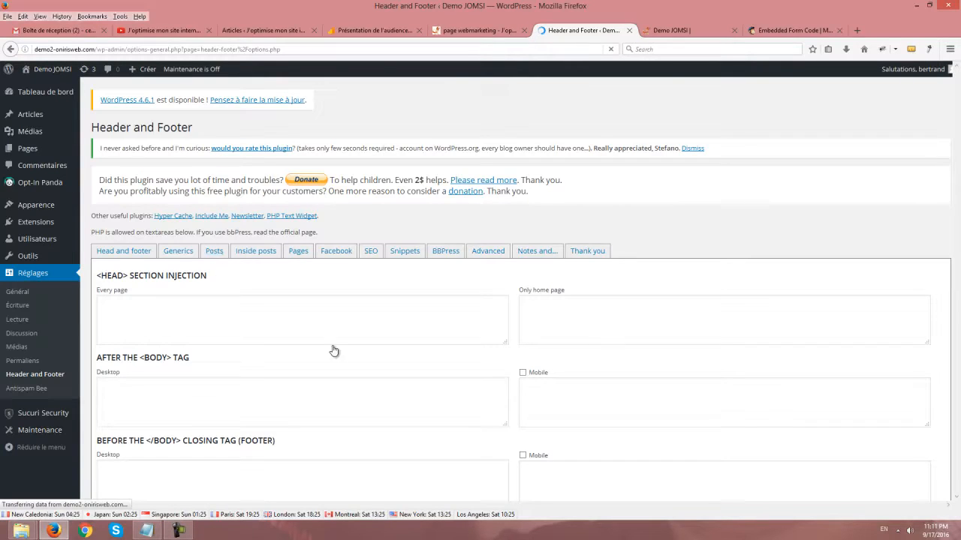
pyautogui.click(215, 260)
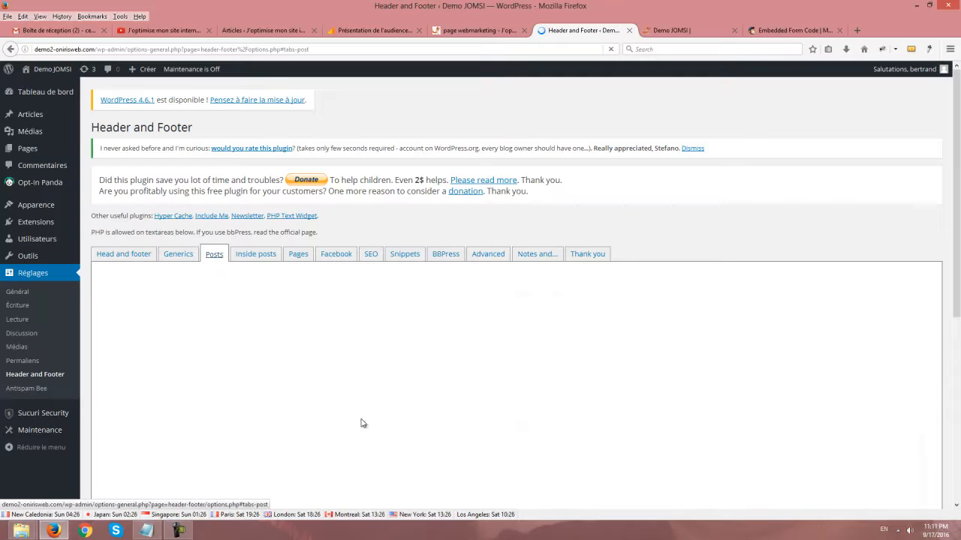
pyautogui.scroll(-3, 279, 349)
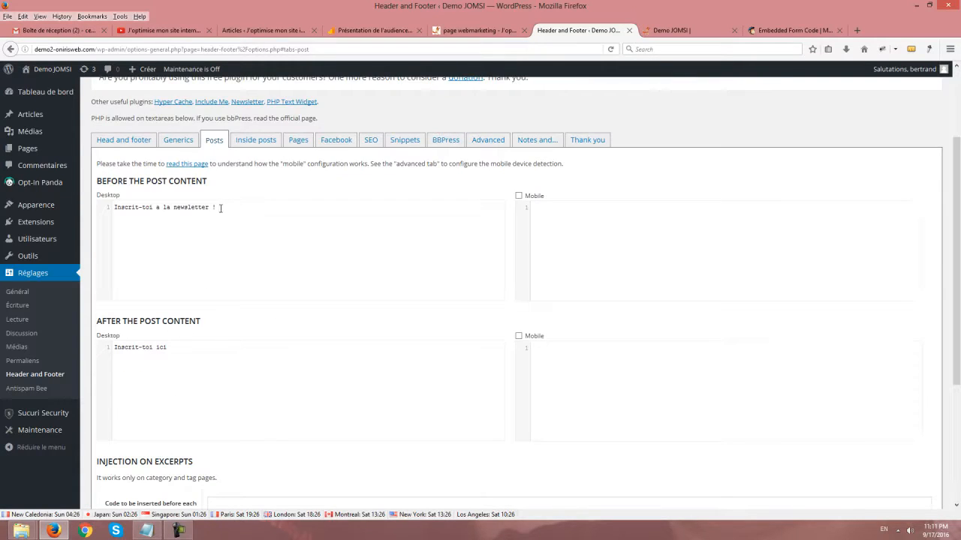
# Remove the existing desktop texts before and after the post content.
pyautogui.tripleClick(126, 206)
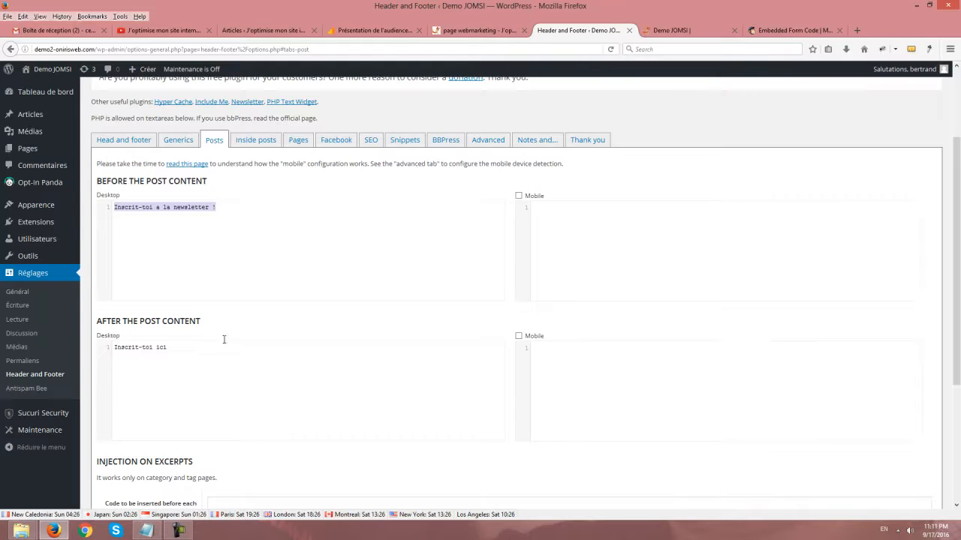
pyautogui.hotkey('ctrl', 'x')
pyautogui.tripleClick(110, 347)
pyautogui.press('Delete')
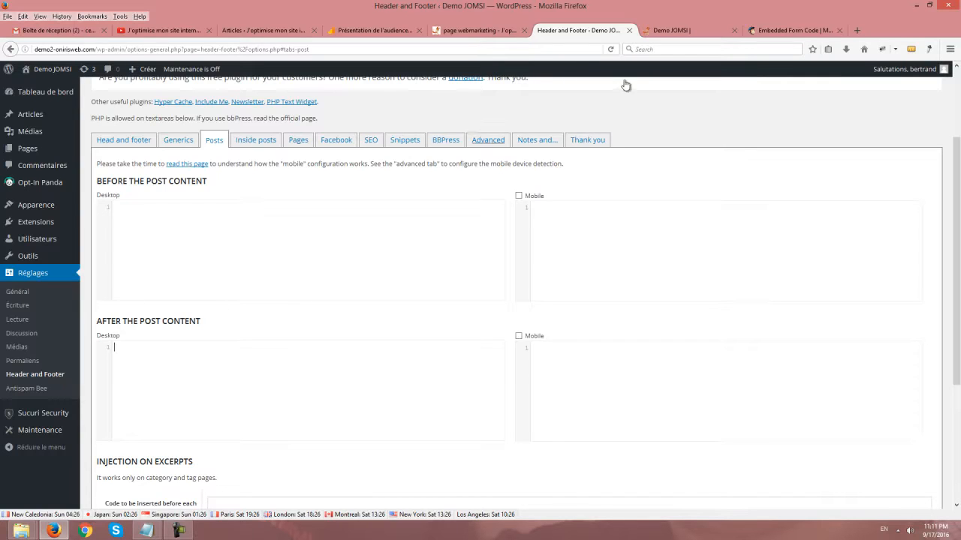
# Paste the copied MailChimp embed code into the desktop fields before and after the post content, and save the settings.
pyautogui.click(206, 235)
pyautogui.rightClick(160, 218)
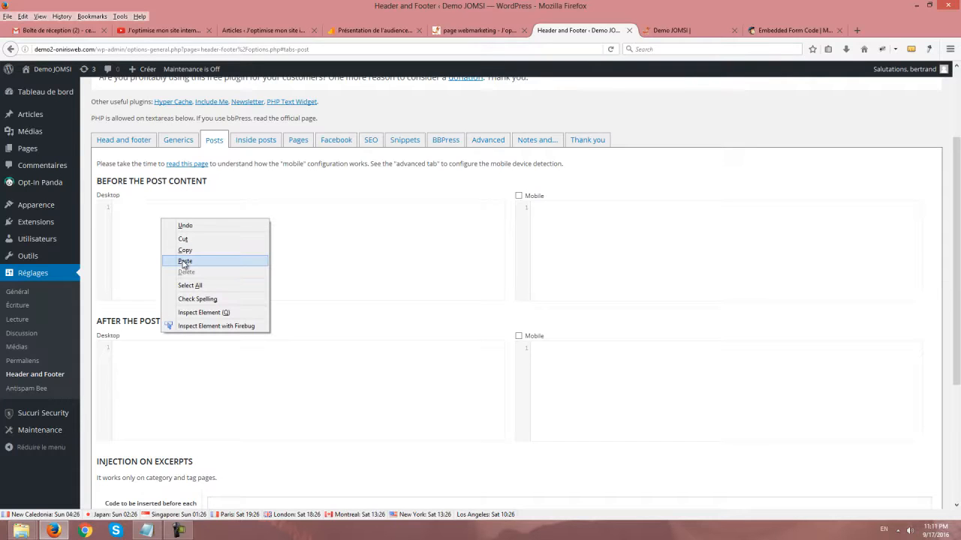
pyautogui.click(455, 355)
pyautogui.hotkey('ctrl', 'v')
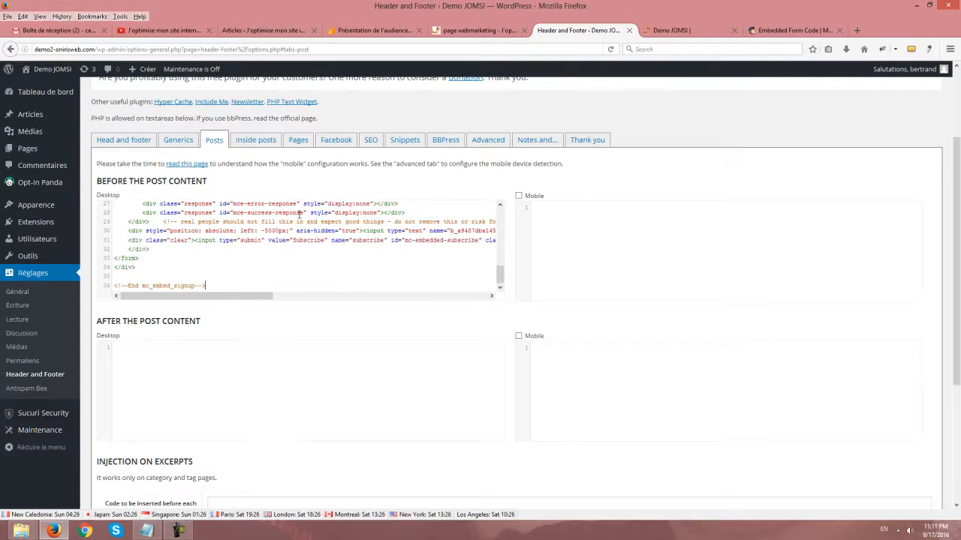
pyautogui.rightClick(168, 358)
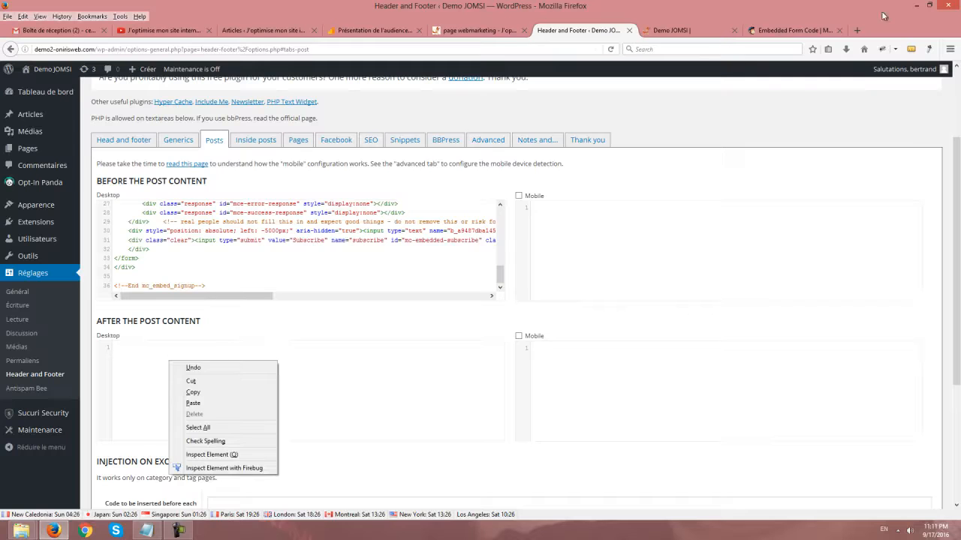
pyautogui.click(211, 404)
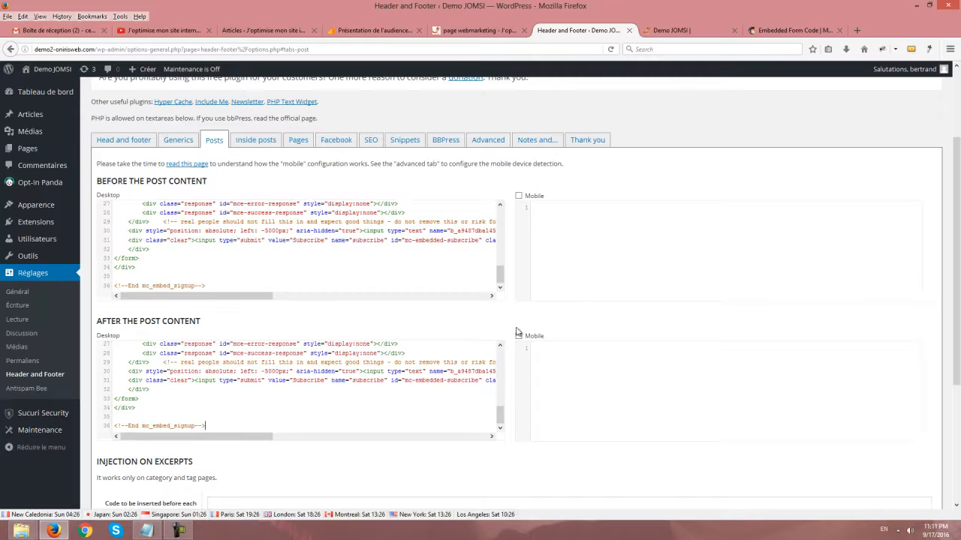
pyautogui.scroll(-3, 516, 331)
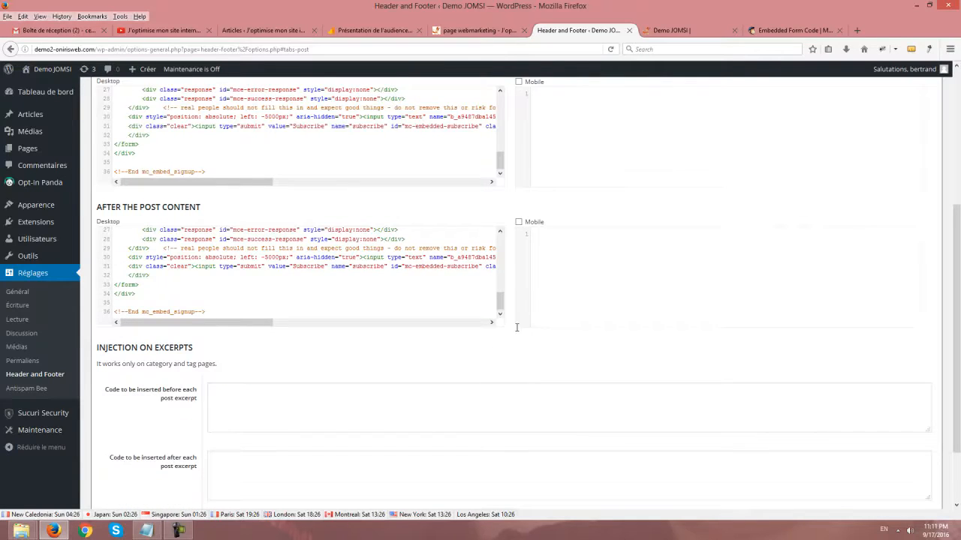
pyautogui.scroll(-2, 516, 328)
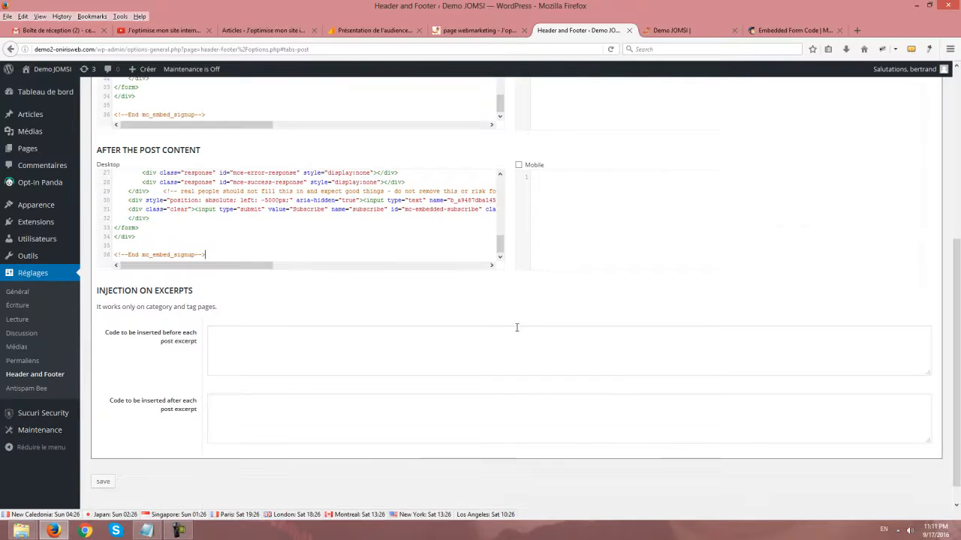
pyautogui.click(103, 482)
# Go to the blog page of the Demo JOMSI site and open the Retest and Medias sociaux posts in new tabs.
pyautogui.click(690, 32)
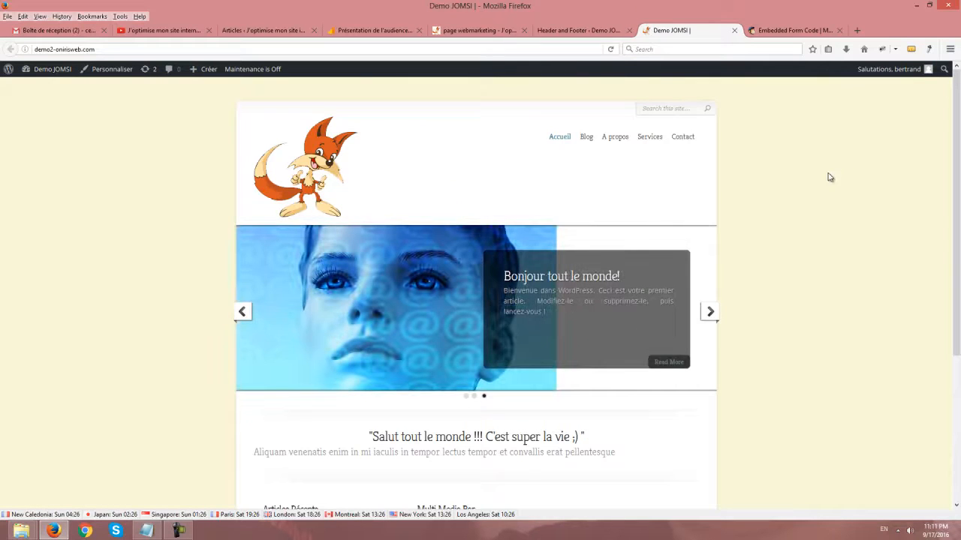
pyautogui.scroll(-3, 822, 180)
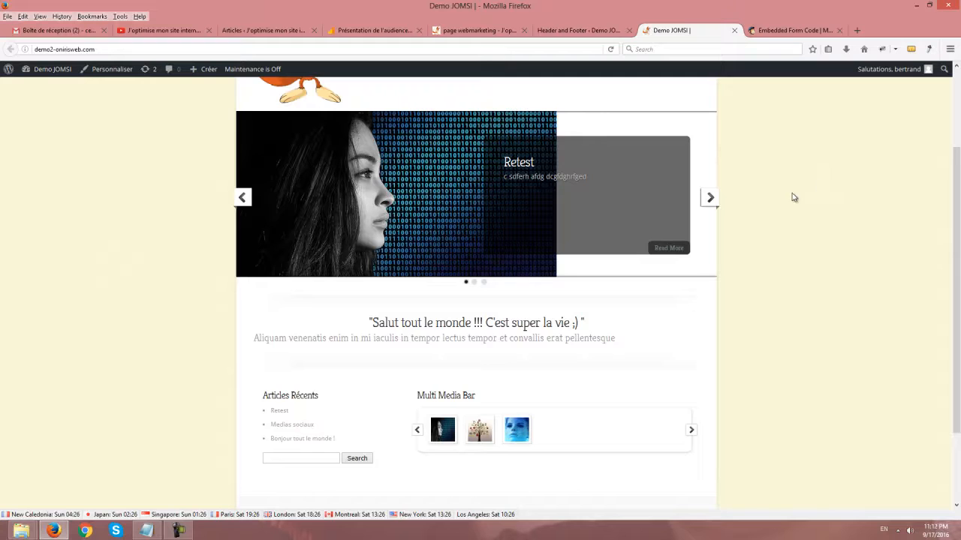
pyautogui.scroll(3, 575, 183)
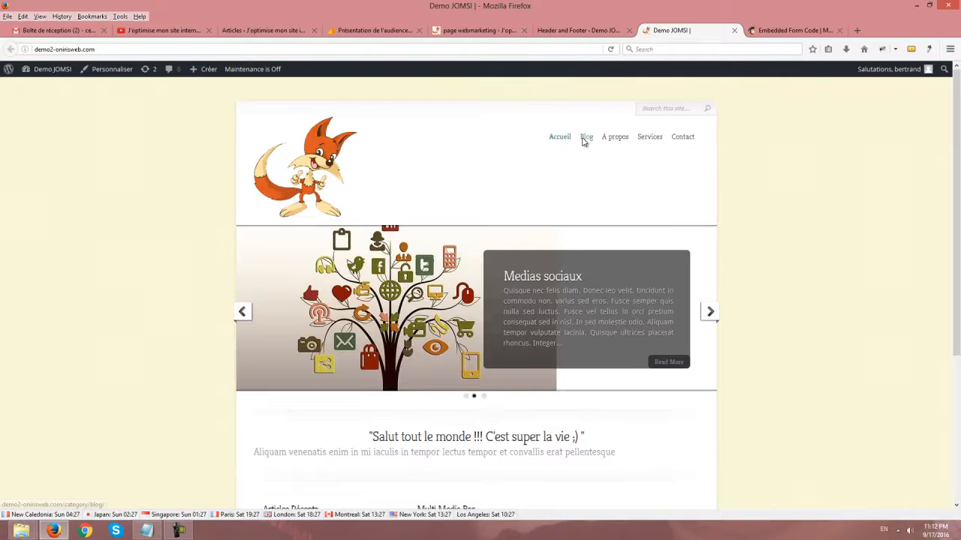
pyautogui.scroll(6, 773, 291)
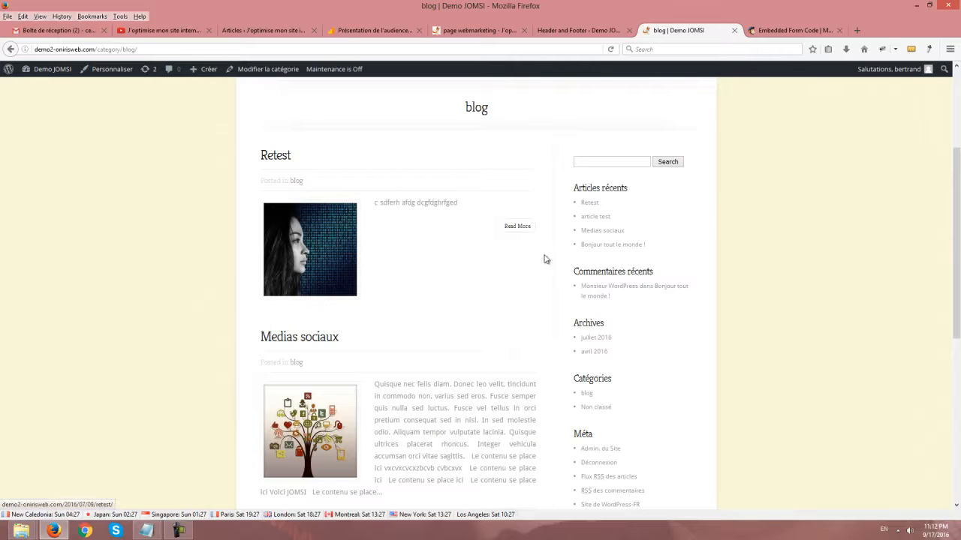
pyautogui.rightClick(517, 224)
pyautogui.click(553, 233)
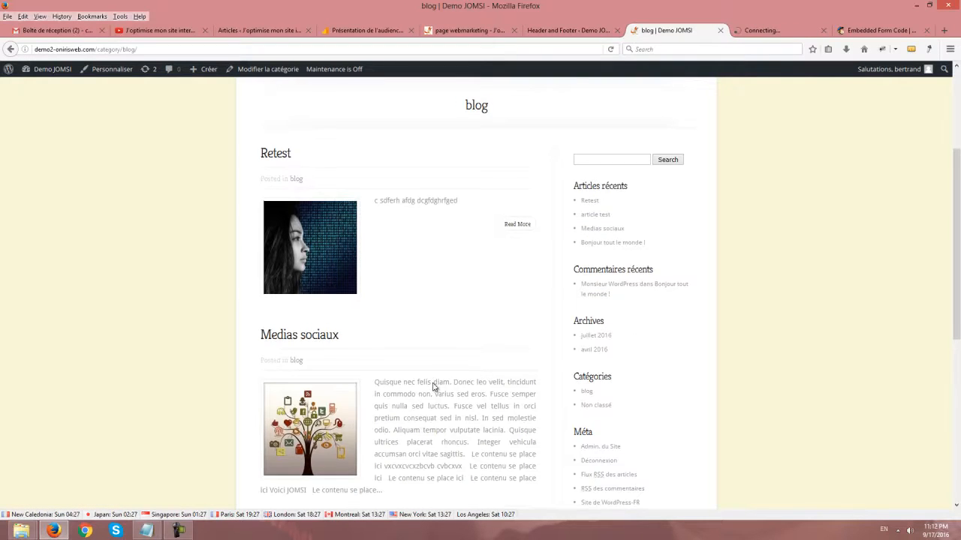
pyautogui.scroll(-3, 436, 388)
pyautogui.rightClick(515, 406)
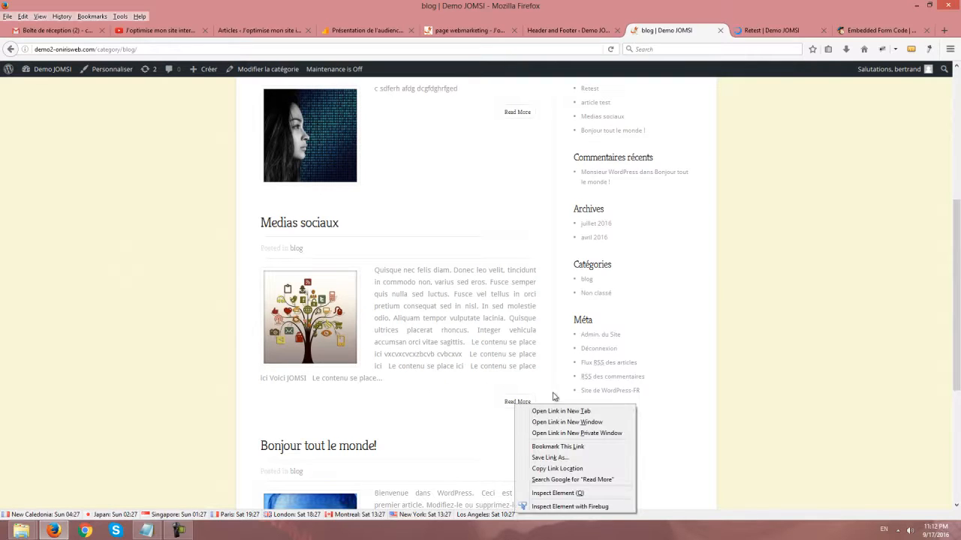
pyautogui.click(555, 412)
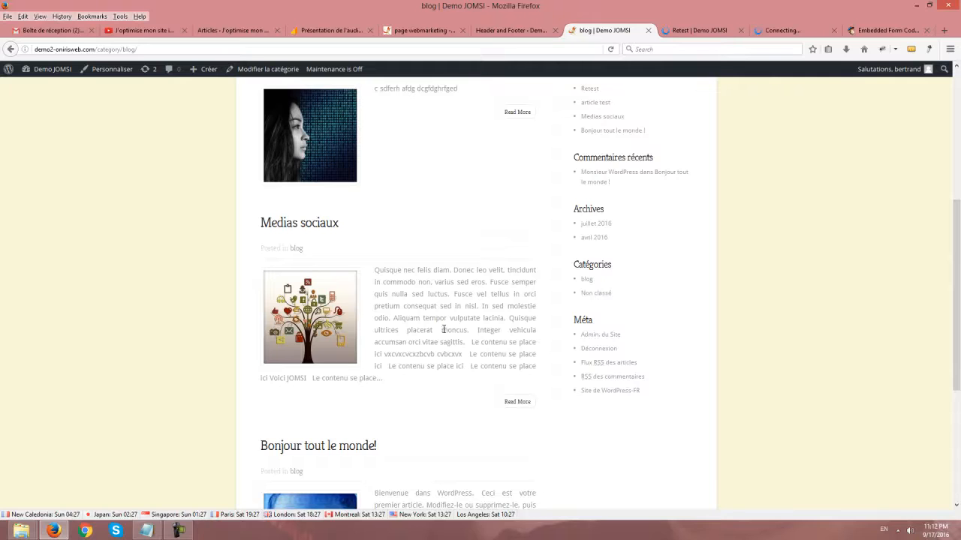
pyautogui.scroll(-2, 447, 327)
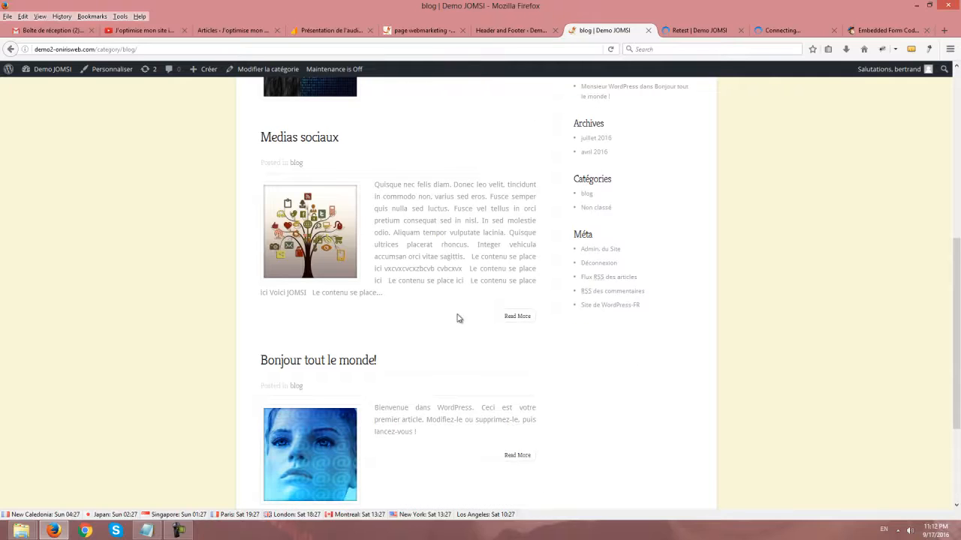
# Examine the Retest post for the signup forms placed above and below its text.
pyautogui.click(495, 30)
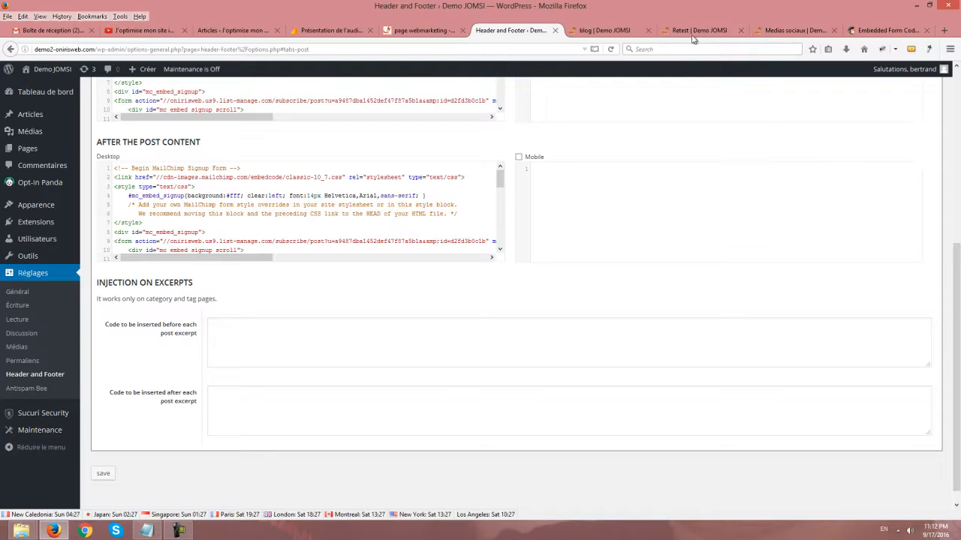
pyautogui.click(770, 32)
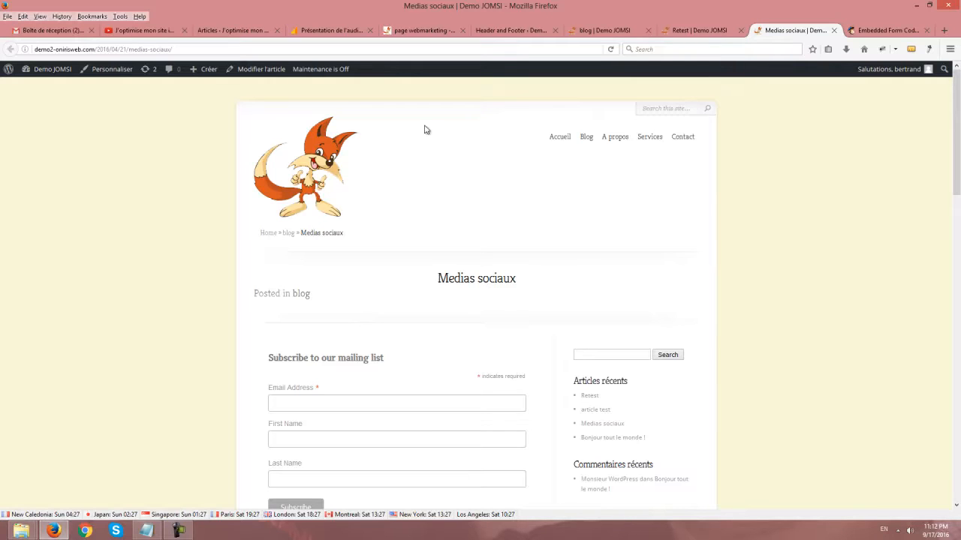
pyautogui.click(680, 28)
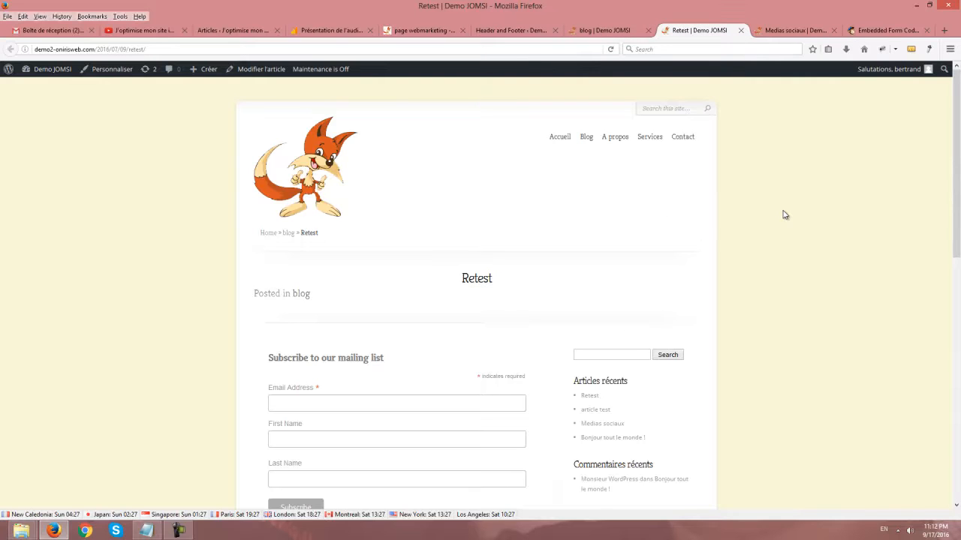
pyautogui.scroll(-3, 783, 214)
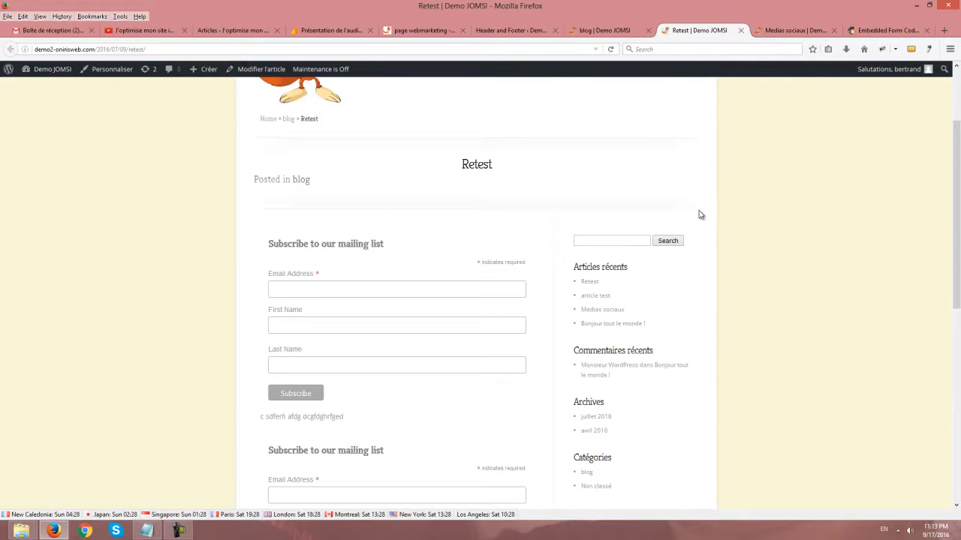
pyautogui.scroll(-6, 413, 182)
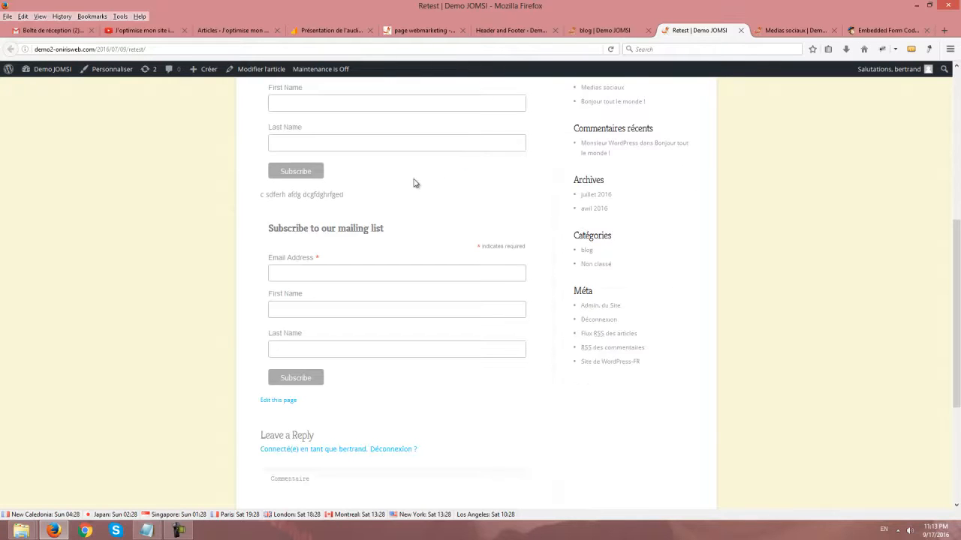
pyautogui.scroll(1, 345, 169)
pyautogui.scroll(2, 356, 226)
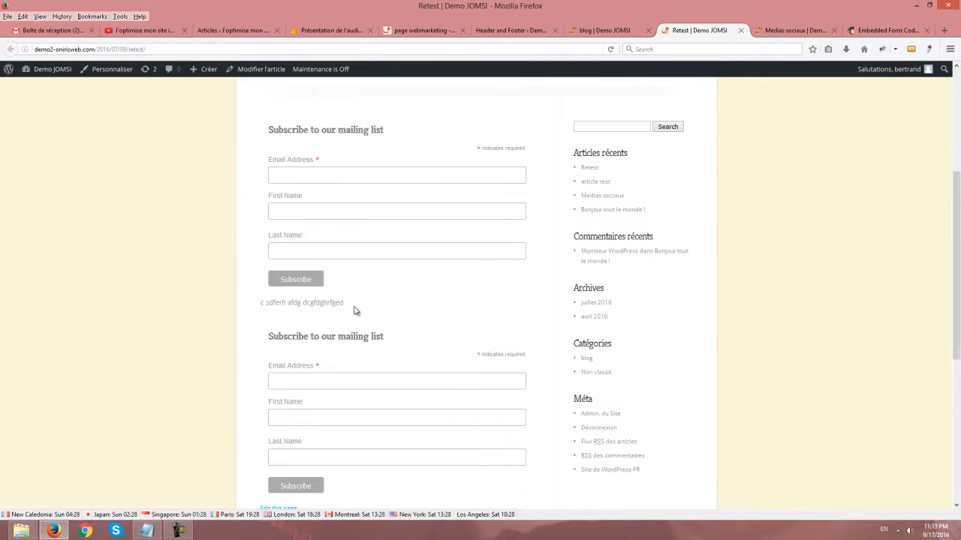
pyautogui.moveTo(344, 306); pyautogui.dragTo(257, 312)
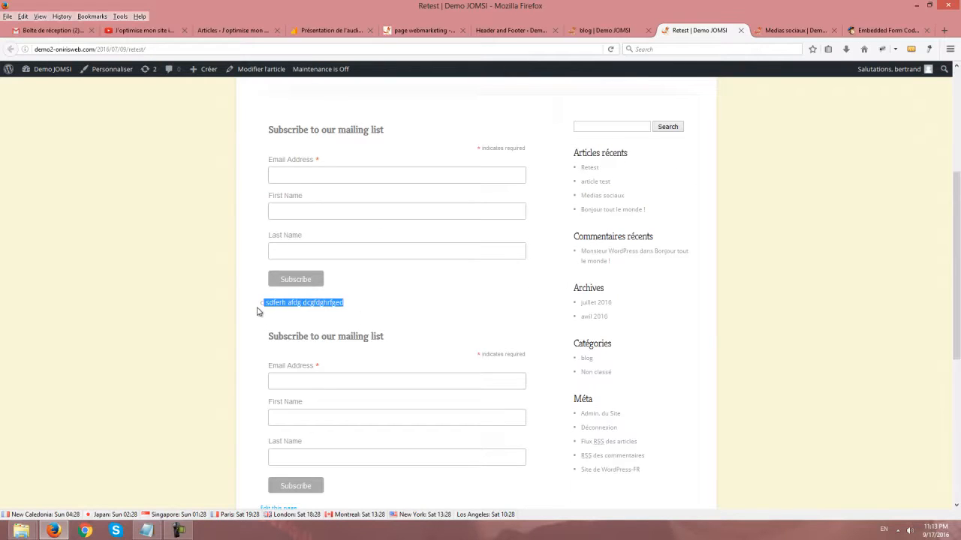
pyautogui.click(392, 314)
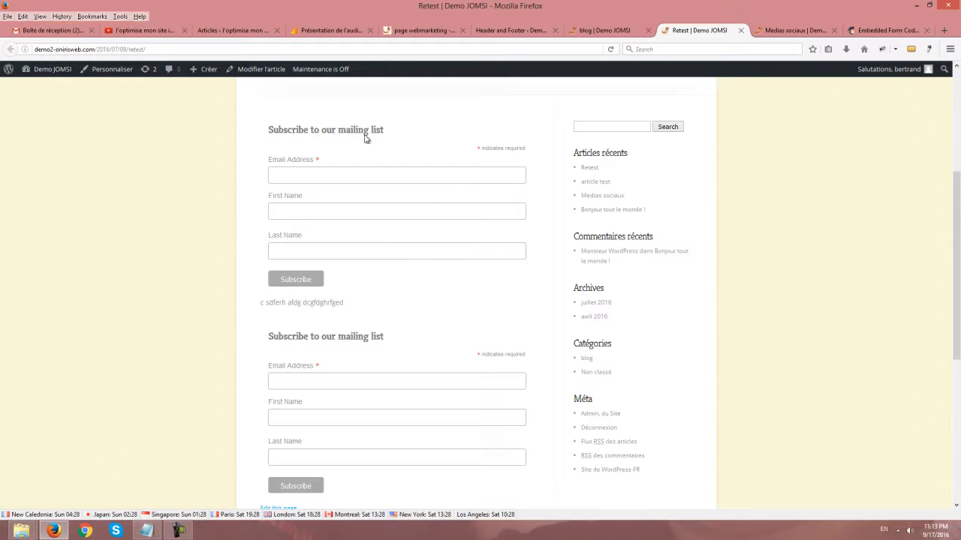
pyautogui.scroll(-4, 538, 241)
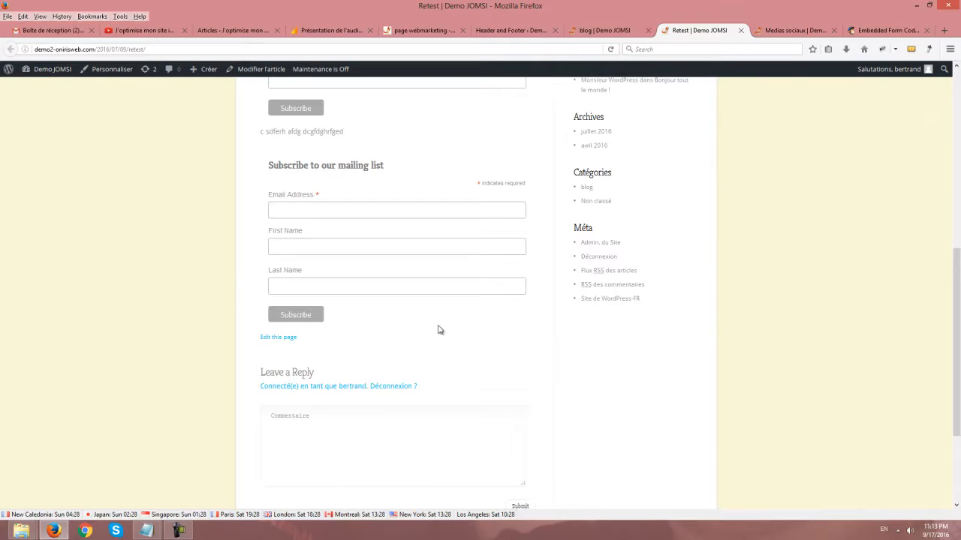
# Examine the Medias sociaux post for the signup forms at the start and end of its content.
pyautogui.click(777, 32)
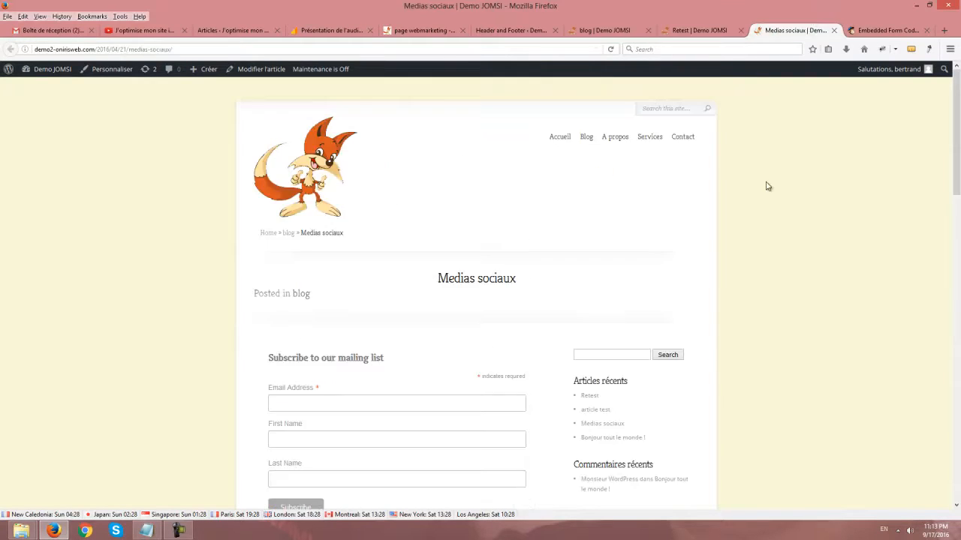
pyautogui.scroll(-5, 762, 189)
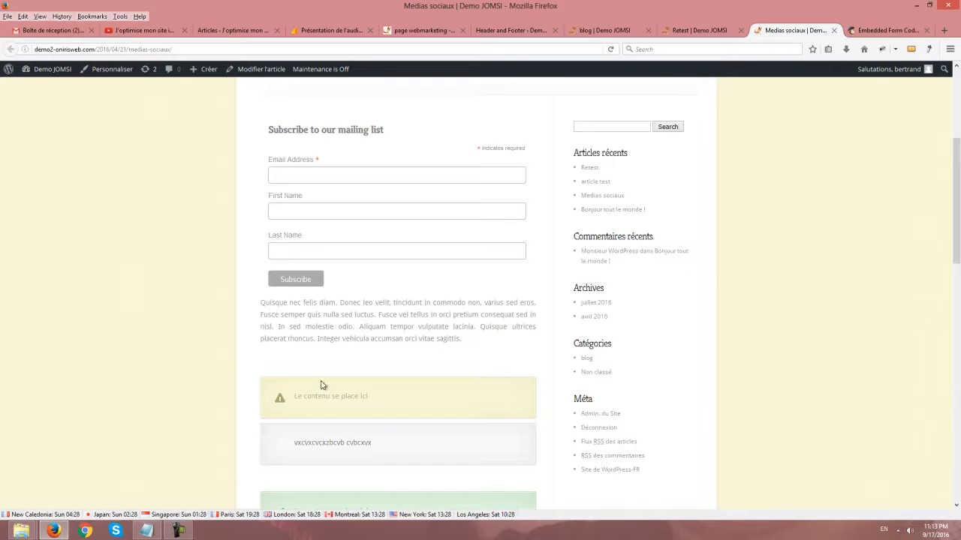
pyautogui.scroll(-3, 483, 365)
pyautogui.scroll(3, 440, 307)
pyautogui.scroll(-10, 455, 369)
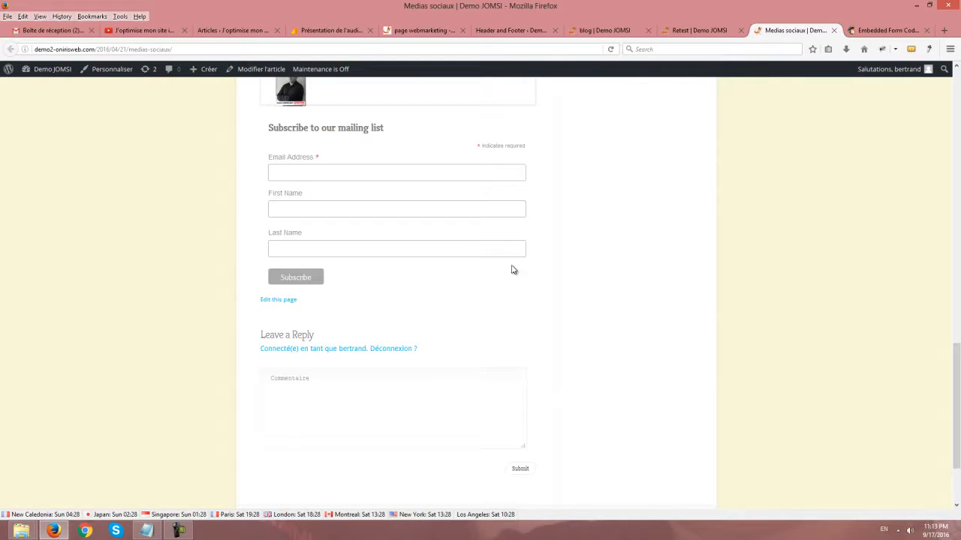
pyautogui.scroll(1, 623, 394)
pyautogui.scroll(6, 617, 390)
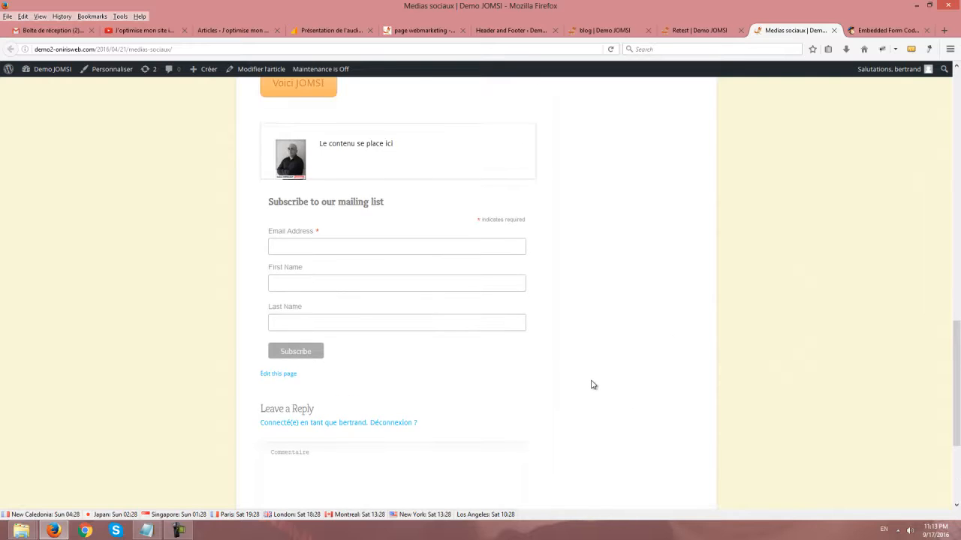
pyautogui.scroll(6, 609, 346)
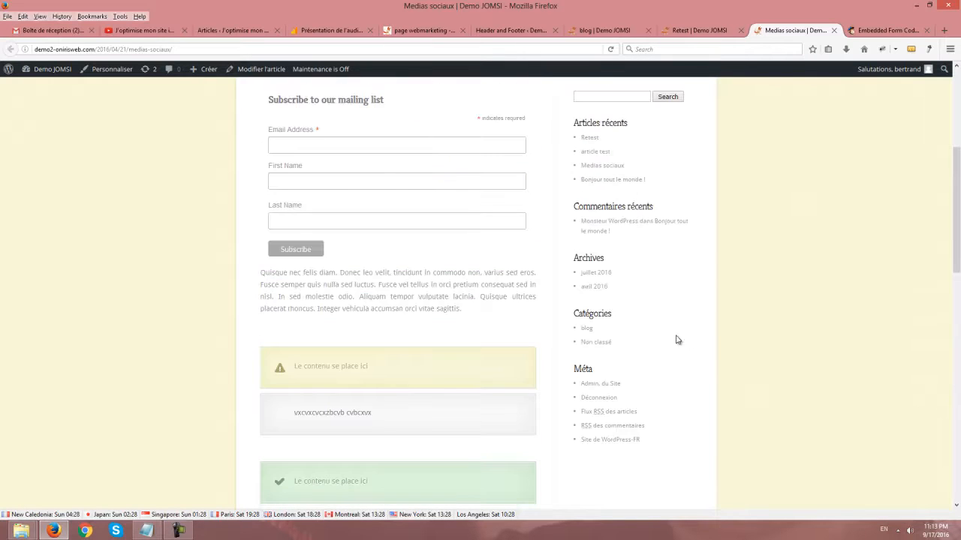
pyautogui.scroll(1, 679, 333)
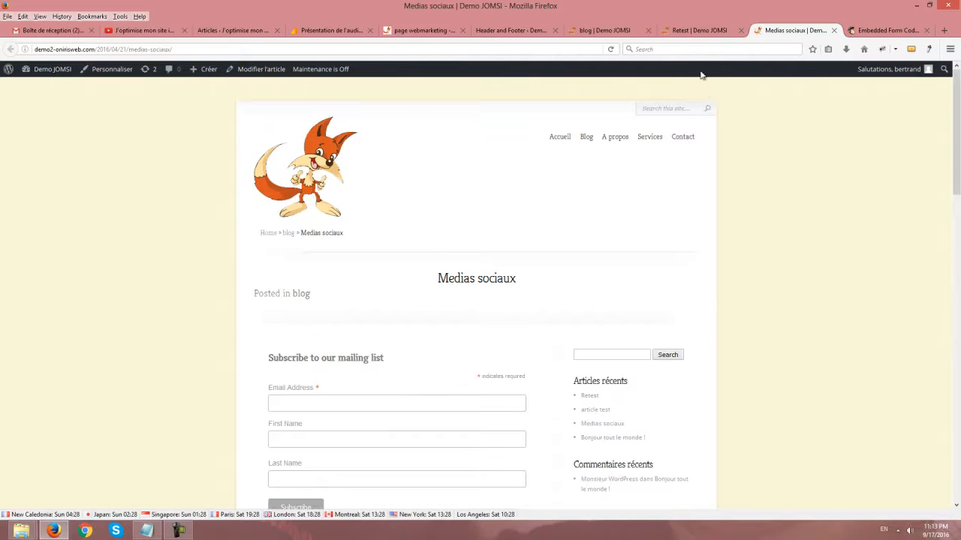